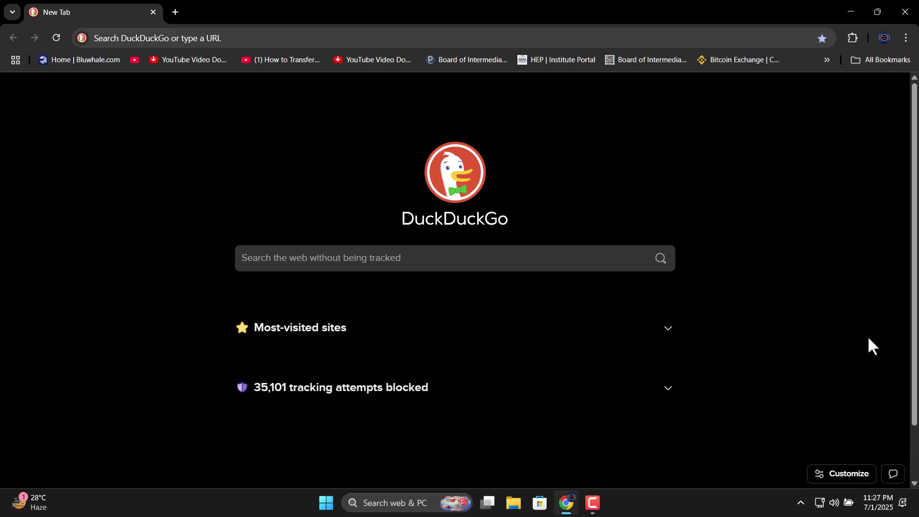
Step: Load qmk.top in Chrome from the address bar's autocomplete suggestion
left_click(125, 37)
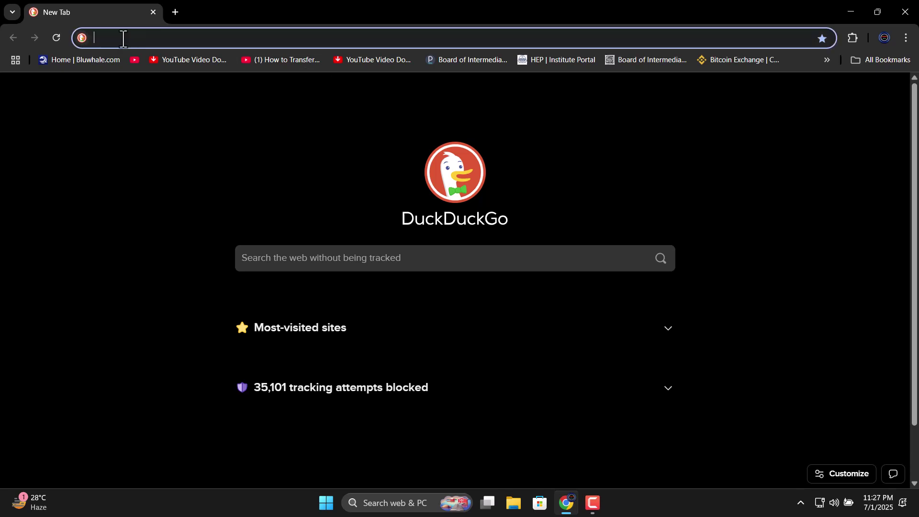
type("Qmk.top")
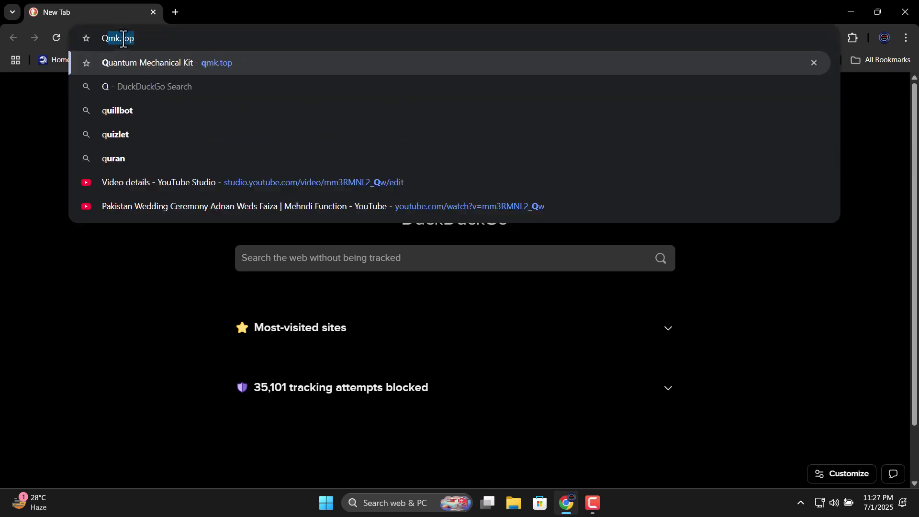
key("Return")
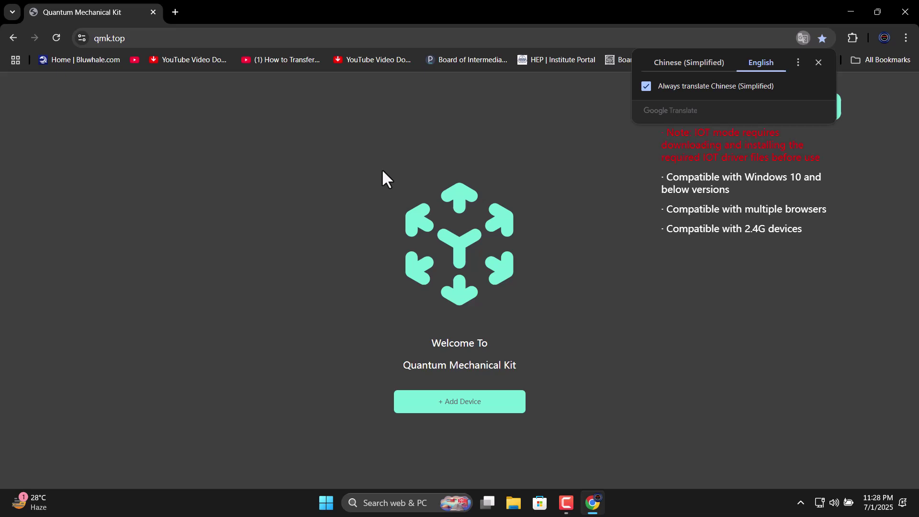
Step: Connect the AK680 MAX as a Gaming Keyboard and restore its factory settings
left_click(819, 62)
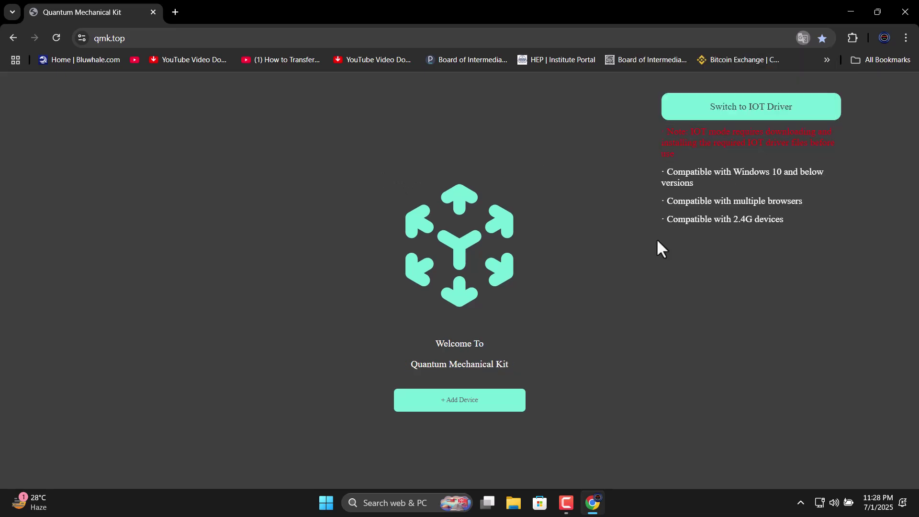
left_click(459, 400)
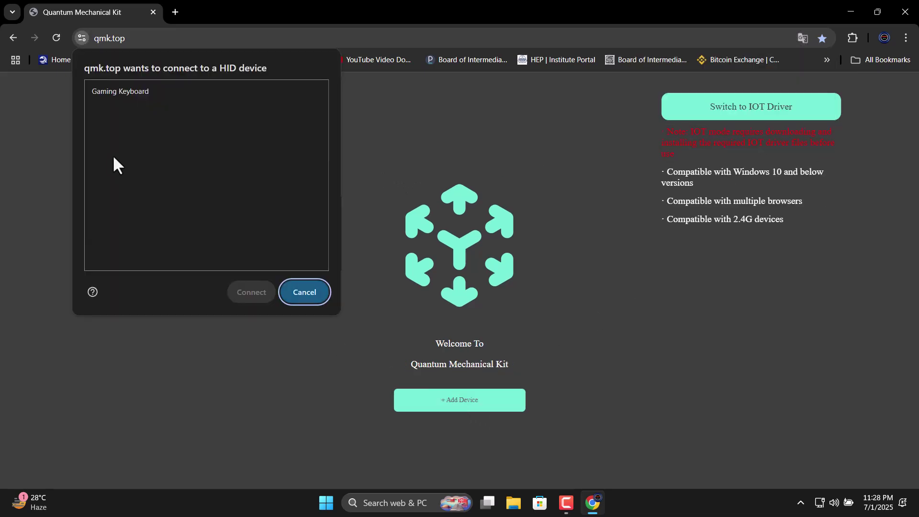
left_click(111, 91)
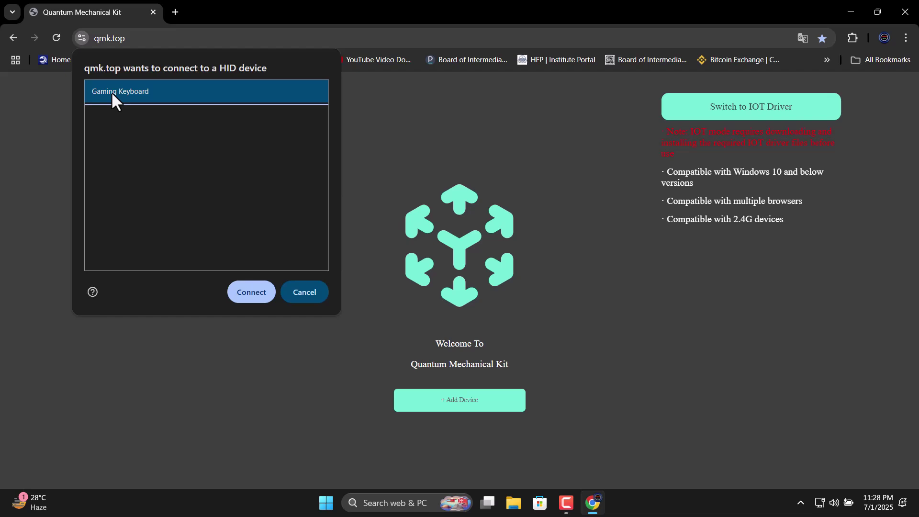
left_click(251, 292)
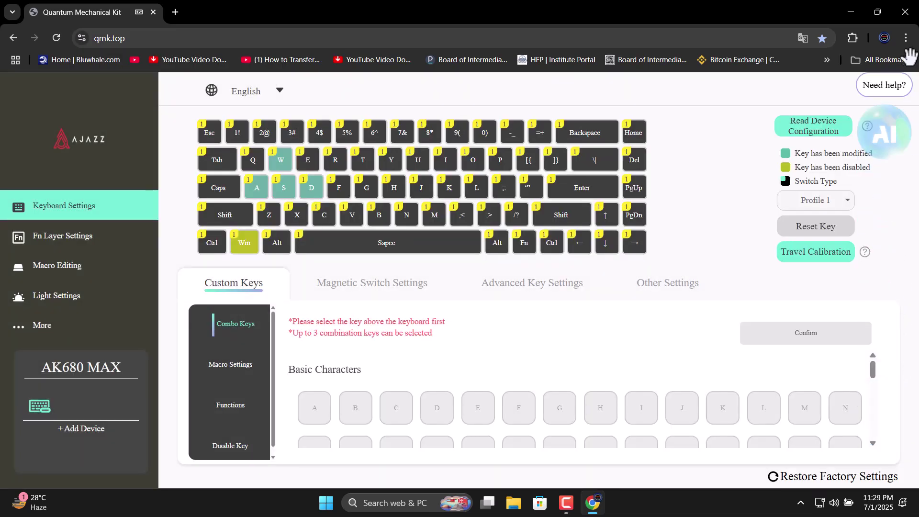
left_click(802, 477)
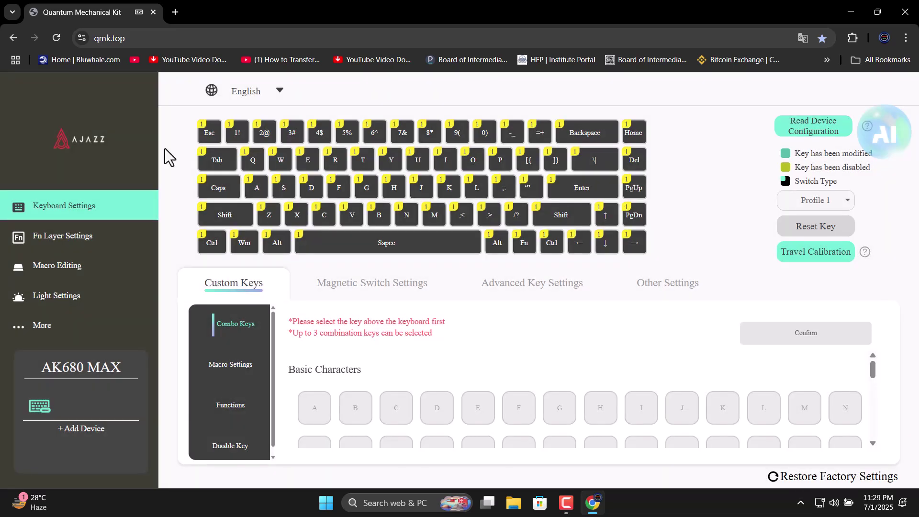
Step: Open Magnetic Switch Settings and select the W, A, S and D keys
left_click(372, 291)
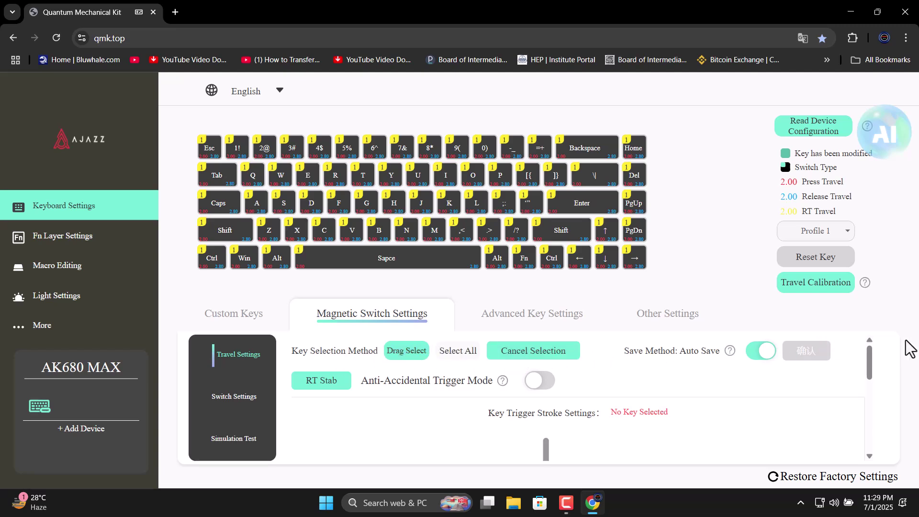
mouse_move(869, 363)
left_mouse_down()
mouse_move(869, 384)
mouse_move(869, 356)
left_mouse_up()
left_click(281, 179)
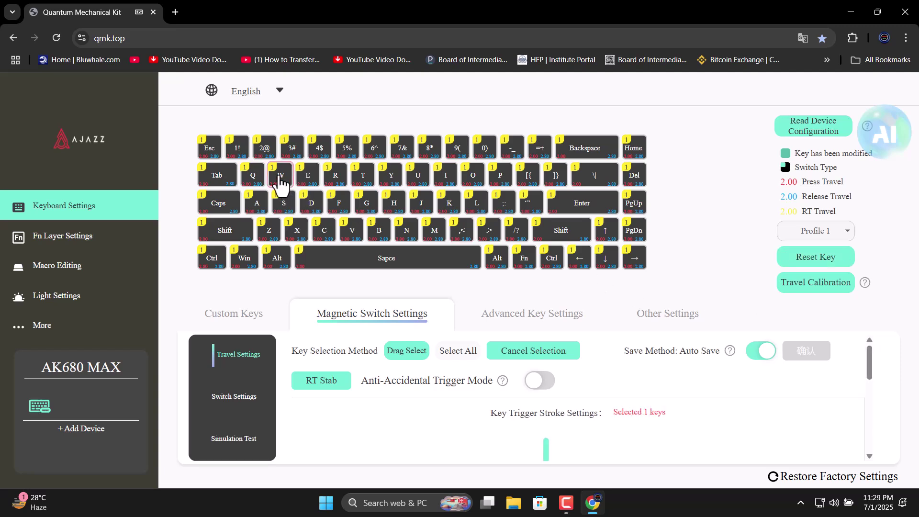
left_click(256, 205)
left_click(310, 205)
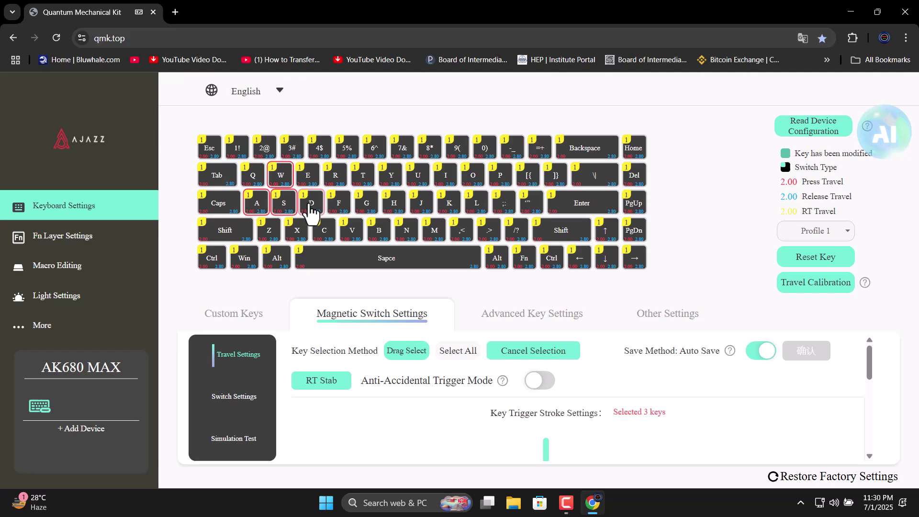
left_click_drag(870, 357, 870, 377)
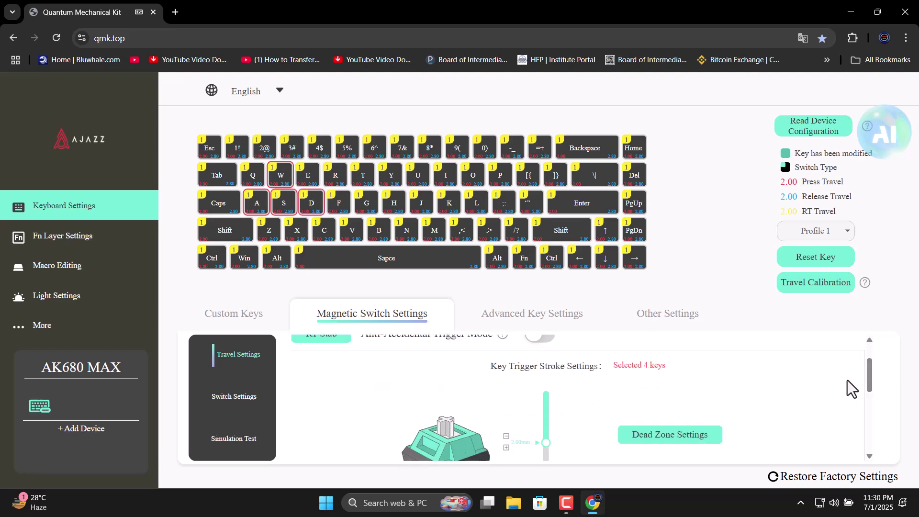
left_click_drag(869, 371, 869, 424)
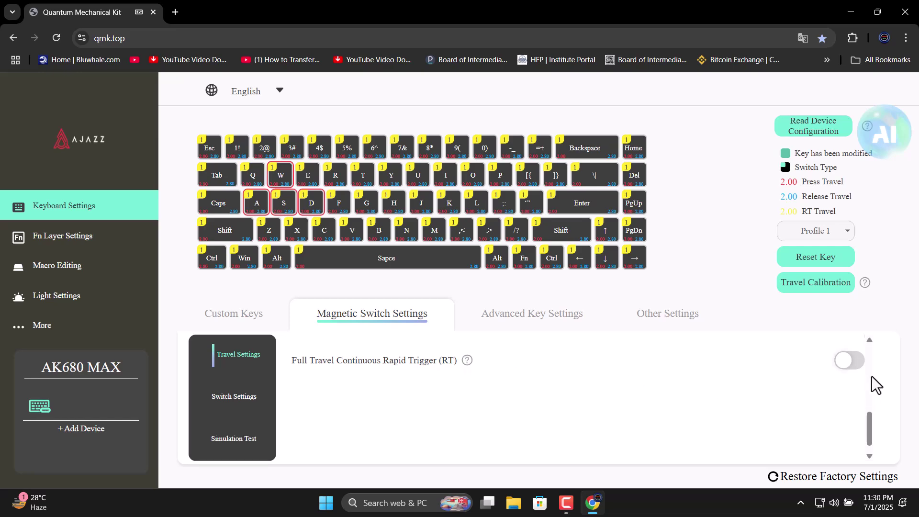
Step: Enable Full Travel Continuous Rapid Trigger with separate press and release distances
left_click(849, 360)
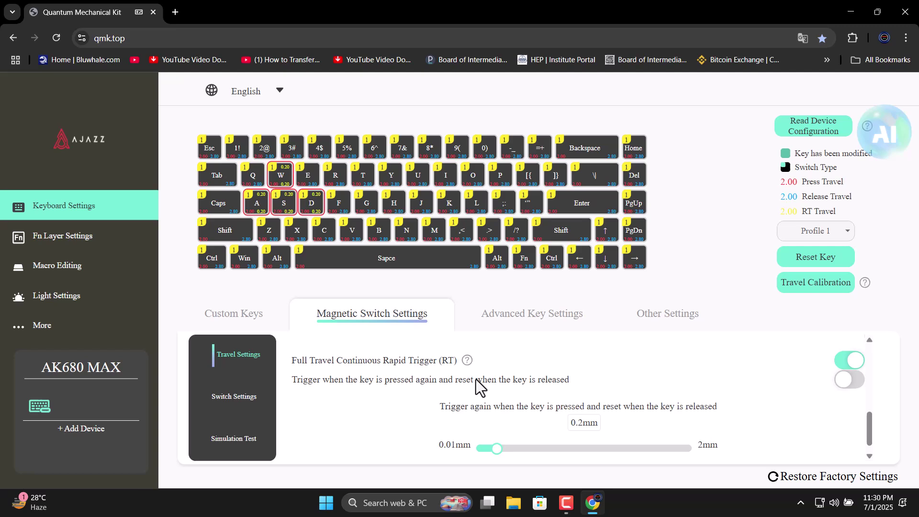
left_click(851, 380)
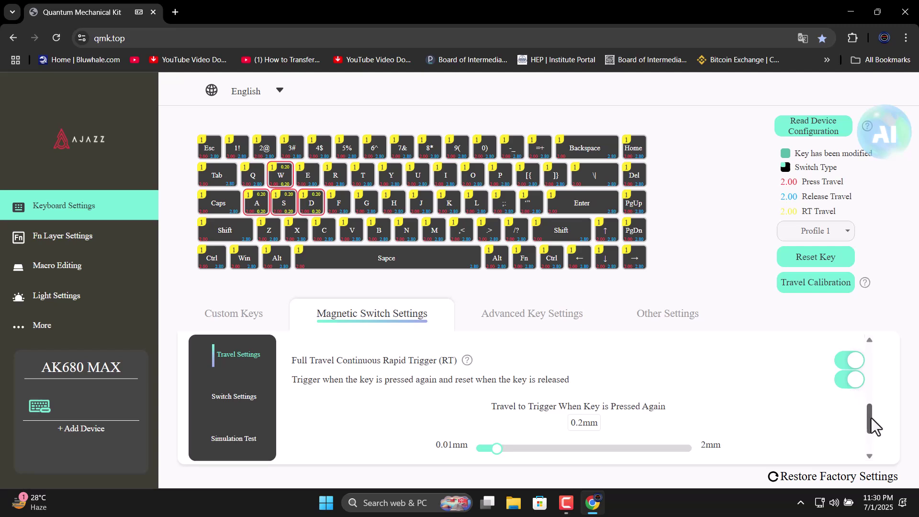
left_click_drag(871, 417, 871, 433)
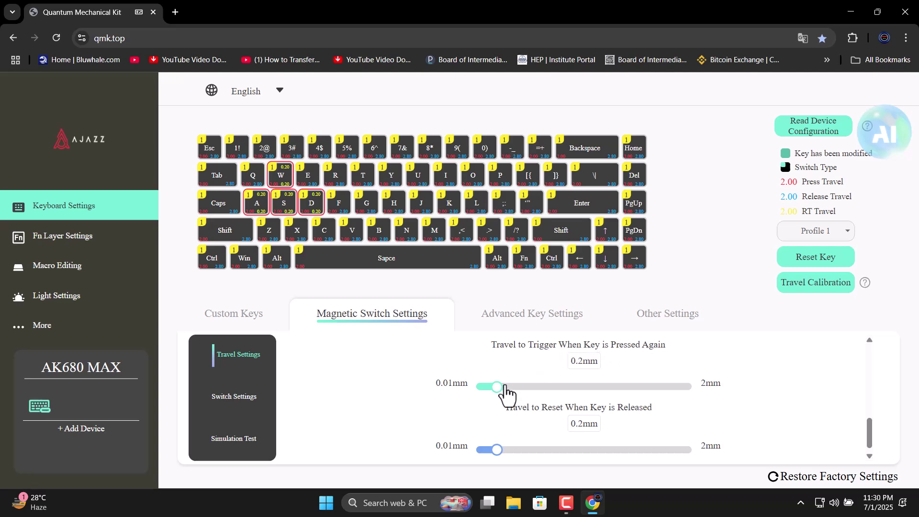
Step: Drag the press-again travel slider to 0.1 mm and the reset slider to 0.01 mm
left_click_drag(496, 387, 486, 388)
left_click_drag(497, 451, 473, 458)
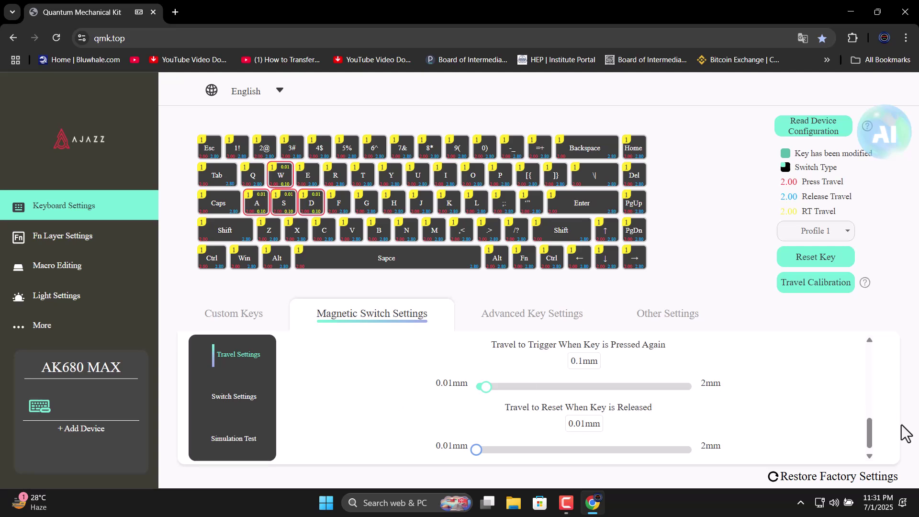
mouse_move(870, 443)
left_mouse_down()
mouse_move(867, 386)
mouse_move(854, 429)
left_mouse_up()
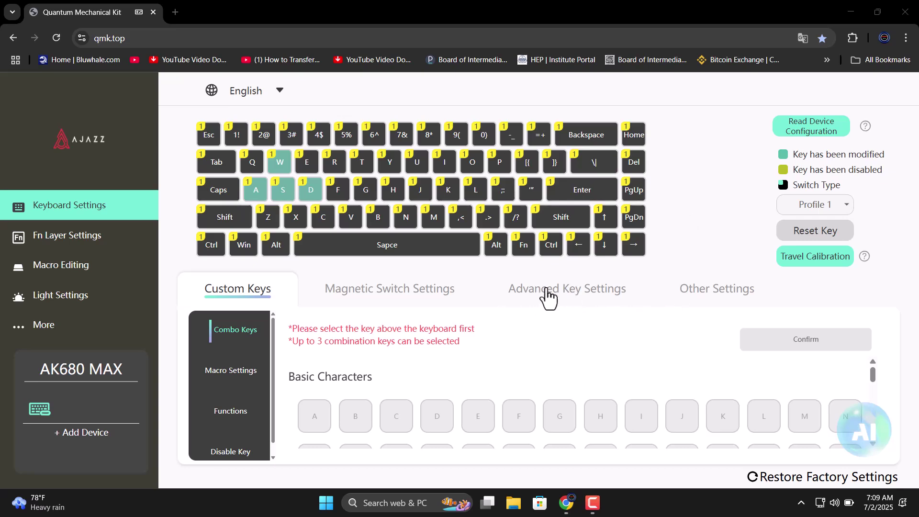
Step: In Advanced Key Settings, confirm a SnapKey binding of A as Key 1 and D as Key 2
left_click(545, 290)
left_click(235, 436)
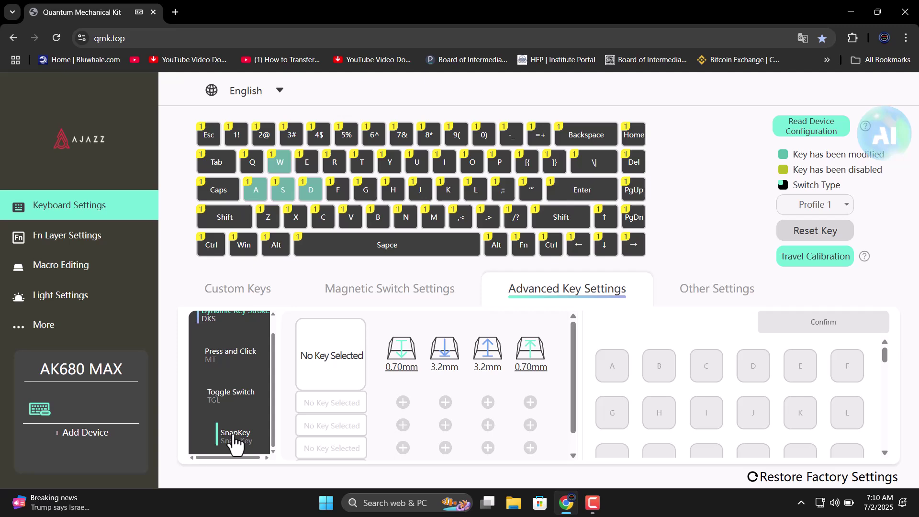
left_click(235, 436)
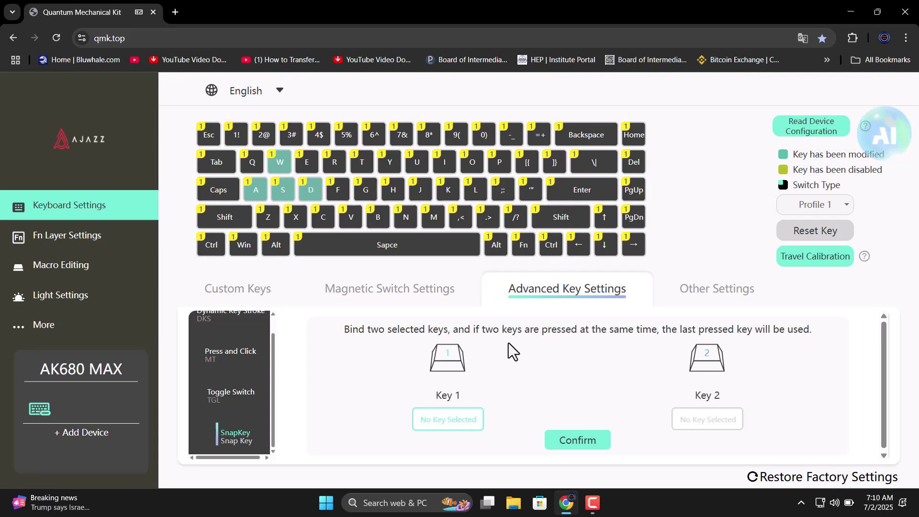
left_click(449, 420)
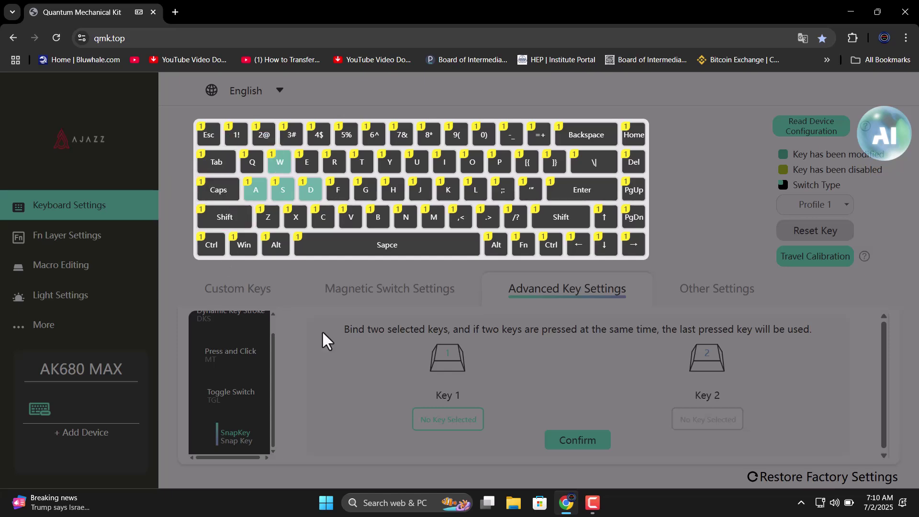
left_click(710, 420)
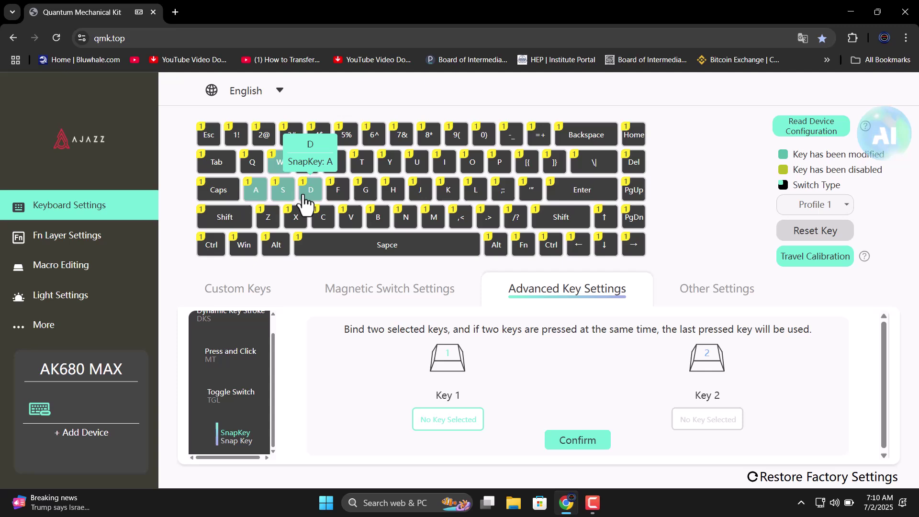
left_click(577, 440)
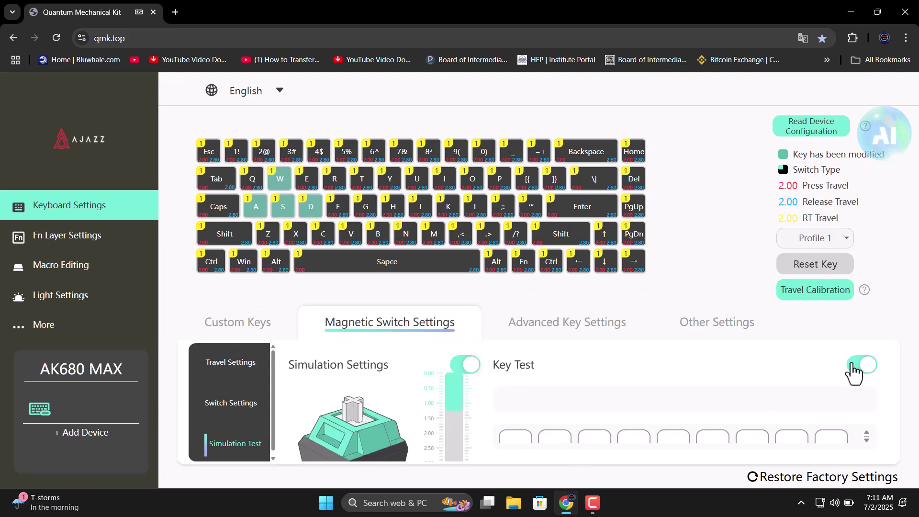
Step: Press the W key four times to watch its travel in the key test
key("w")
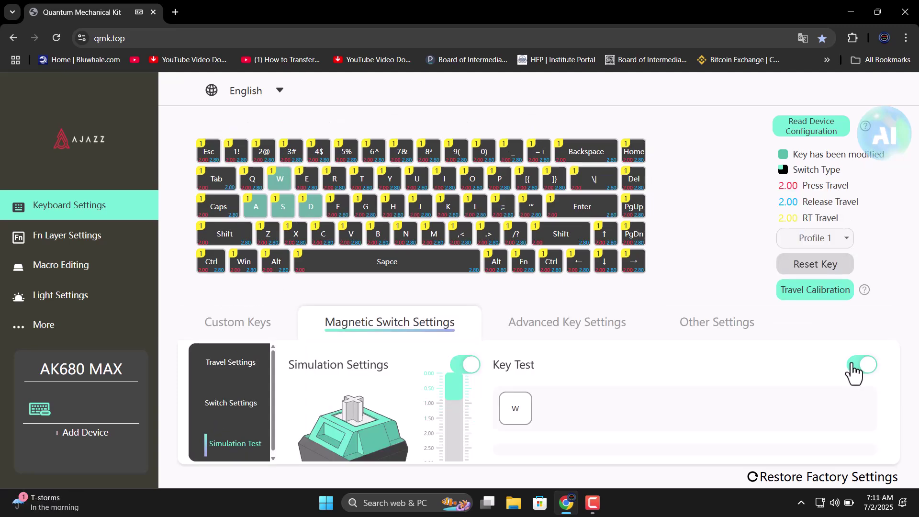
key("w")
key("w")
key("w")
key("w")
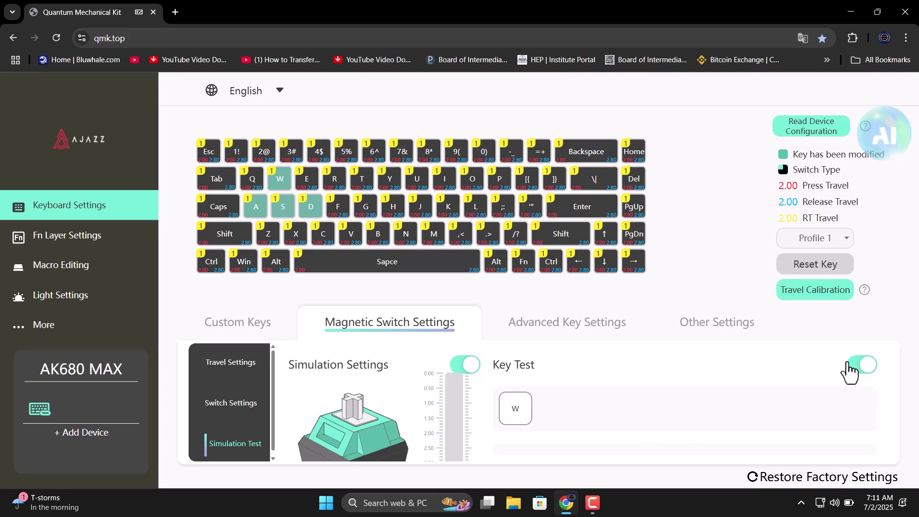
key("w")
key("w")
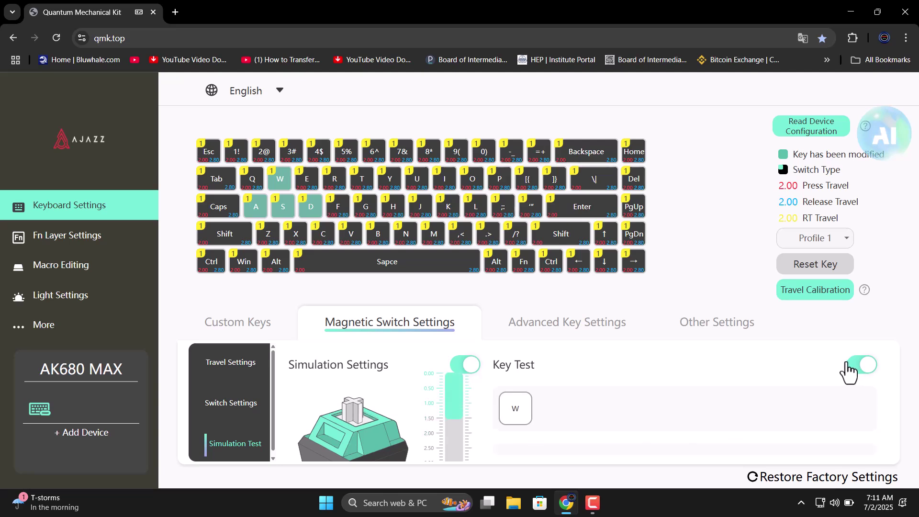